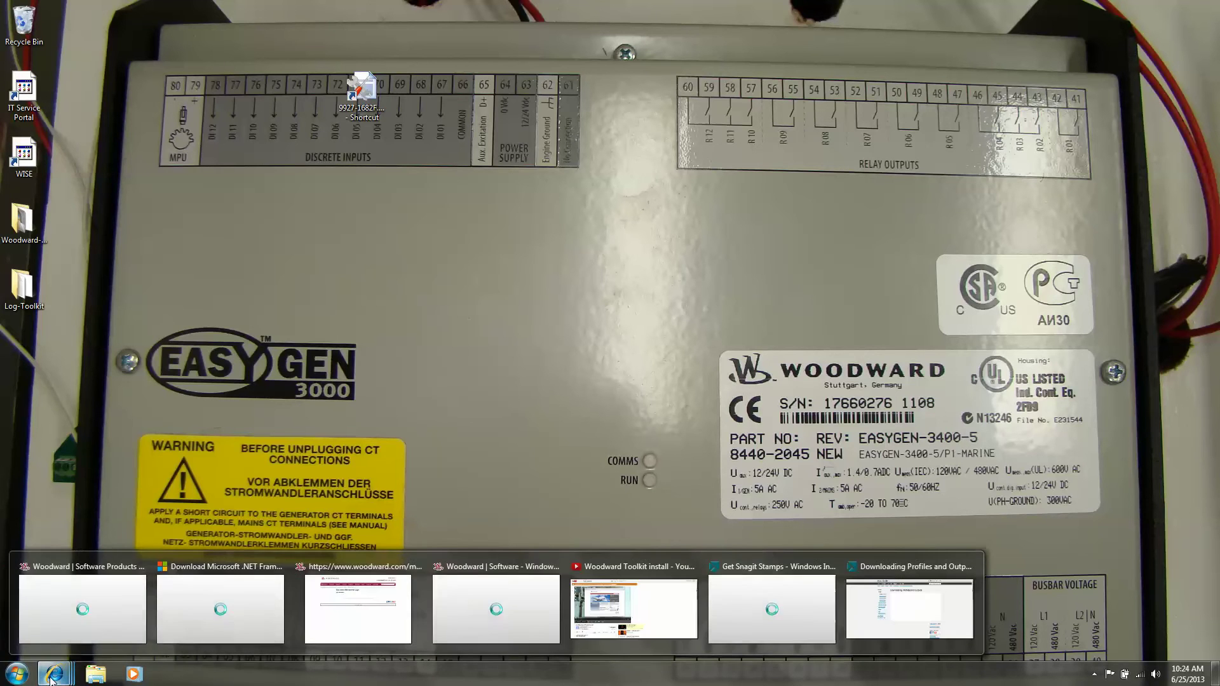
# Restore the Woodward Software Products page showing the ToolKit 4.2 search results.
pyautogui.click(62, 647)
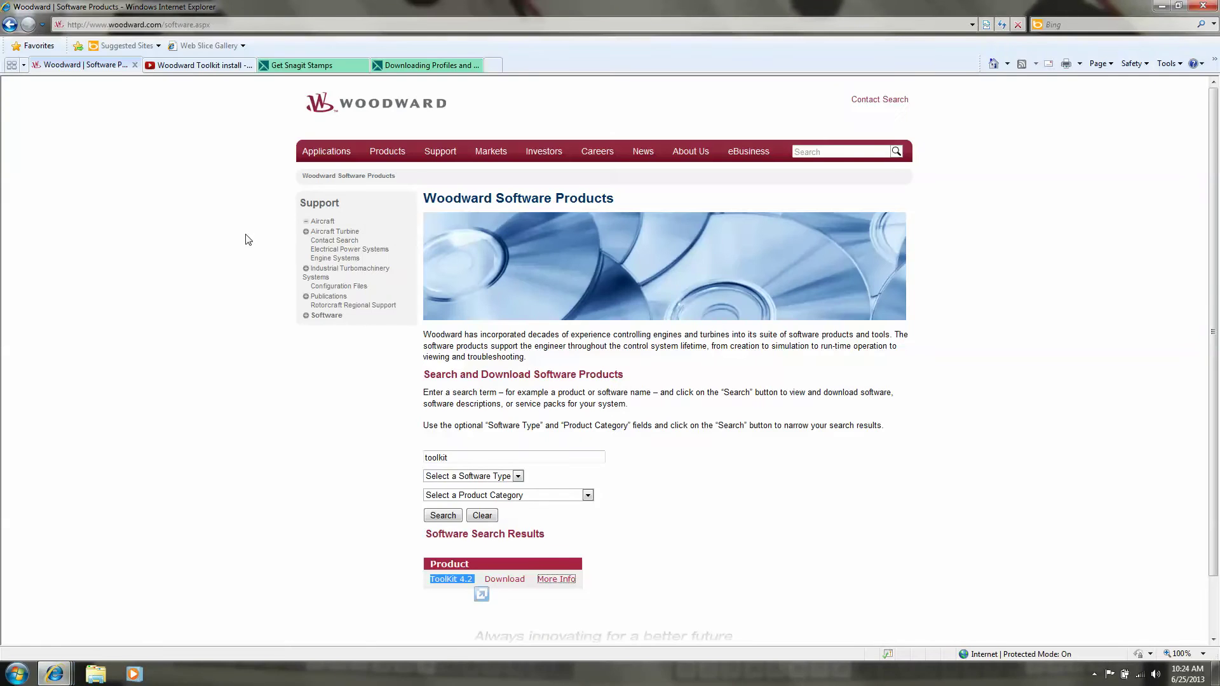
# Go to the easYgen-3000 Series page via Products > Genset Controllers.
pyautogui.moveTo(389, 154)
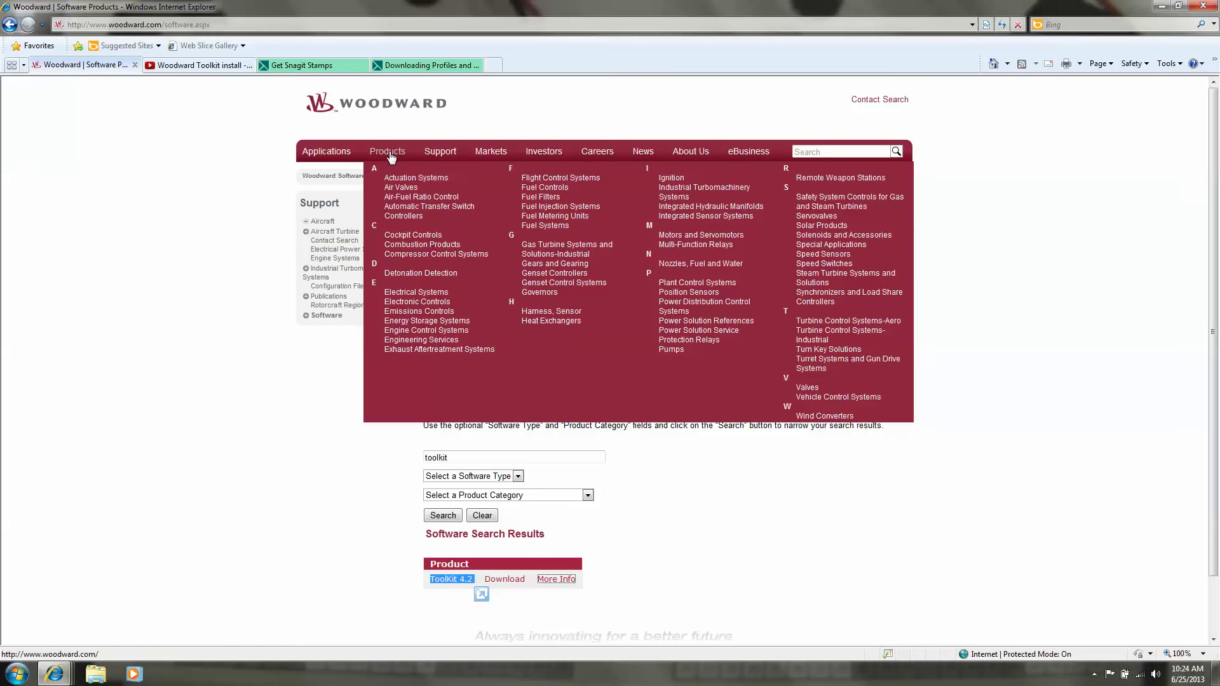
pyautogui.click(553, 275)
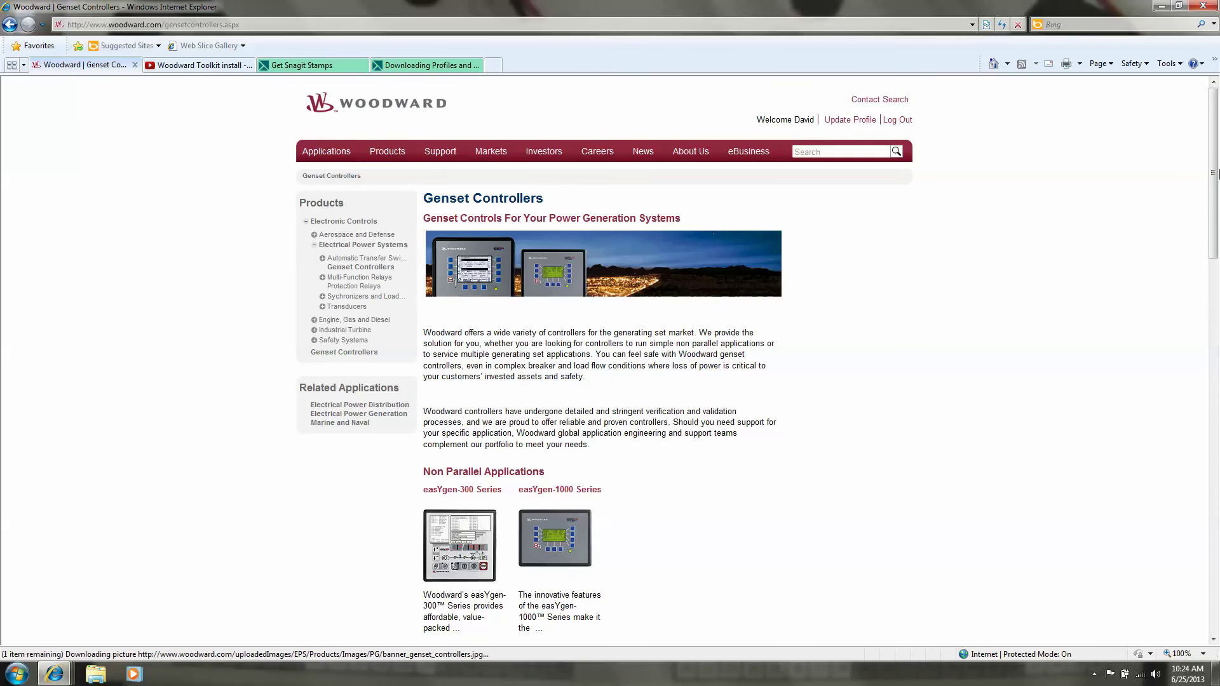
pyautogui.moveTo(1216, 160); pyautogui.dragTo(1215, 287)
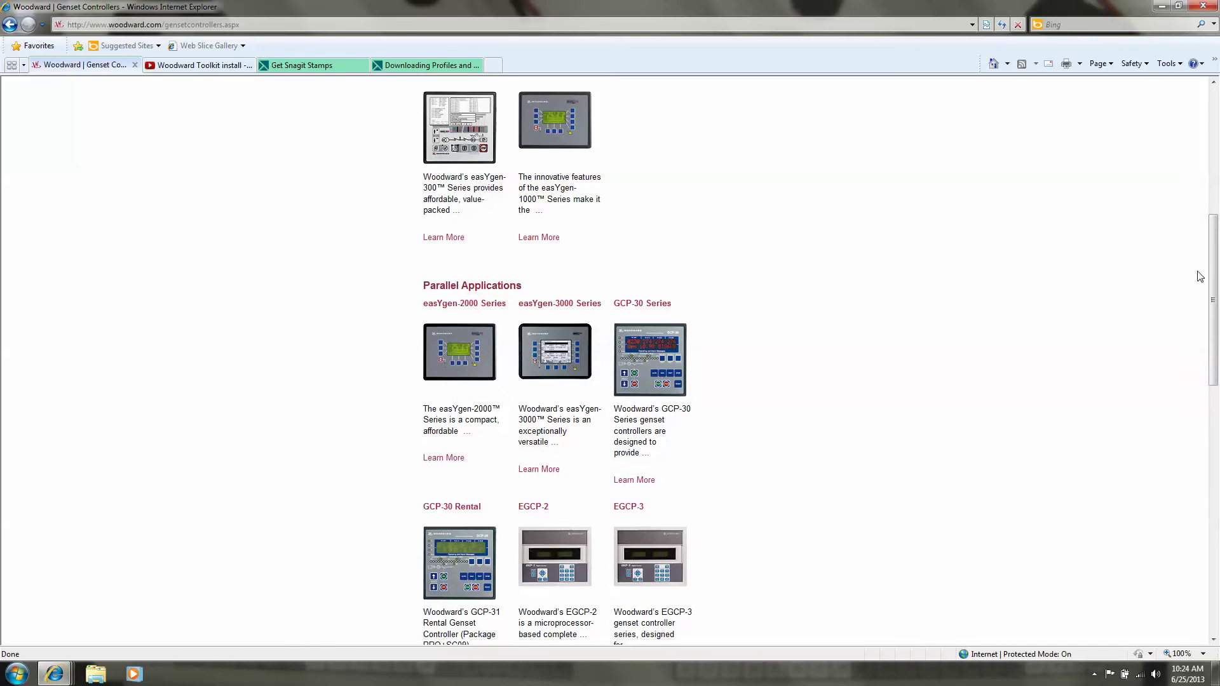
pyautogui.click(563, 341)
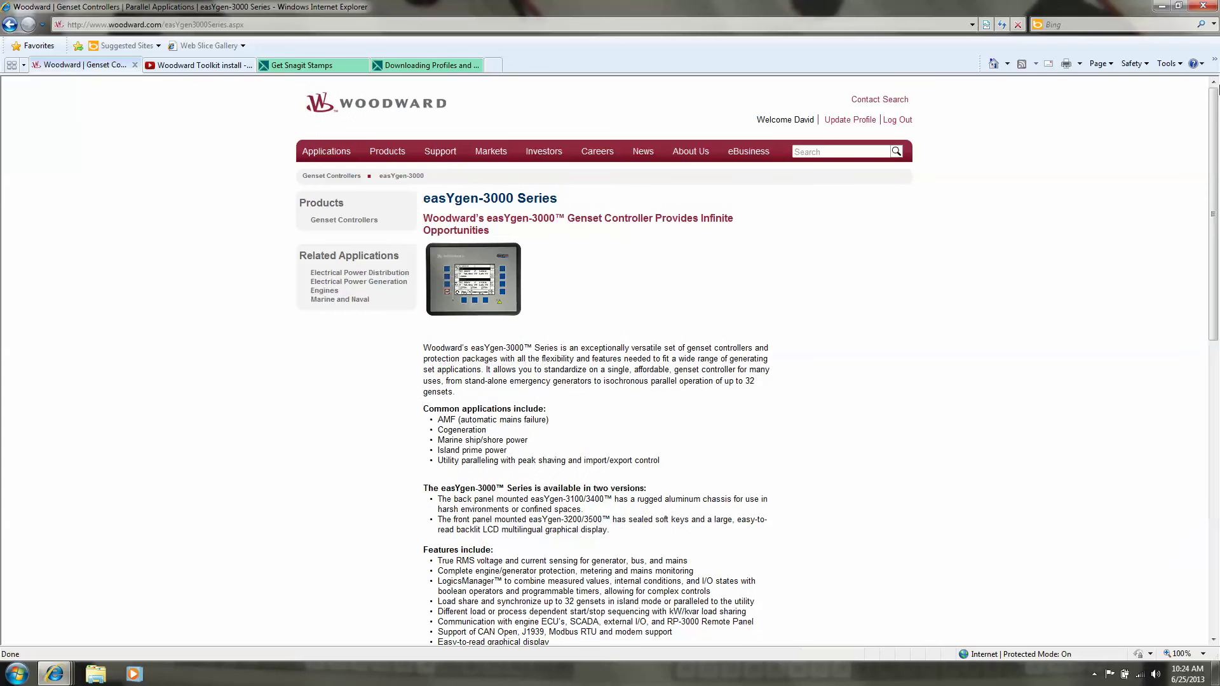
# Show the easYgen-3000 Downloads section with documentation and configuration software links.
pyautogui.moveTo(1213, 111); pyautogui.dragTo(1216, 323)
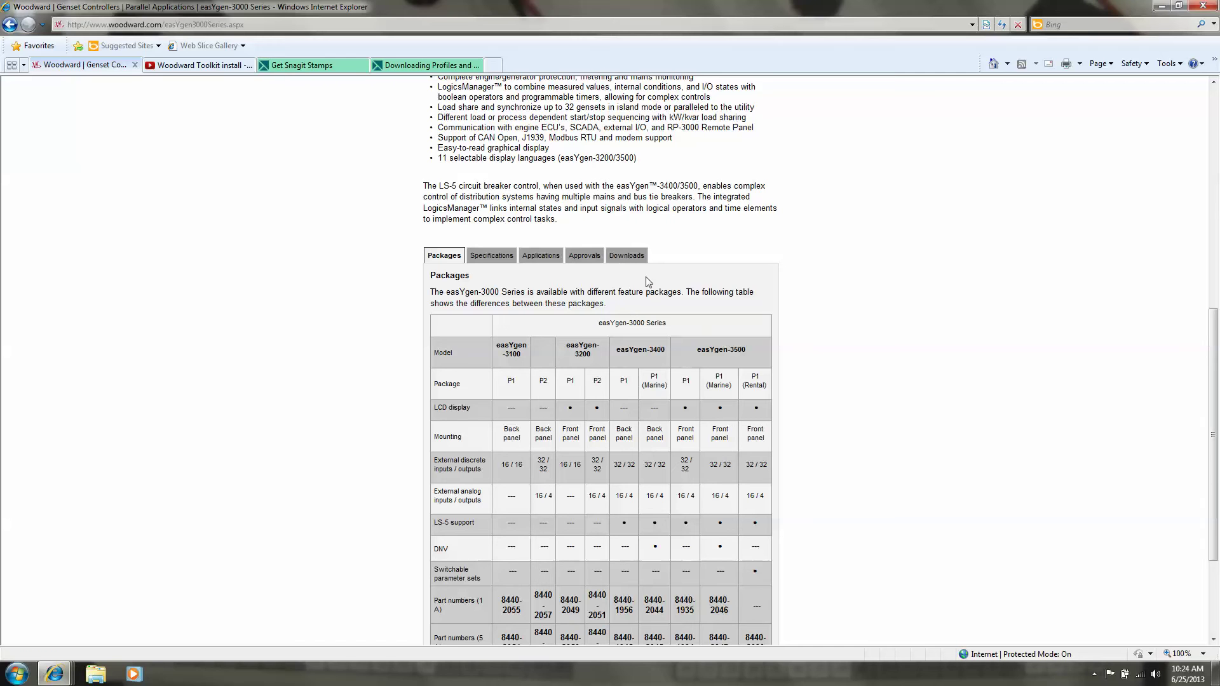
pyautogui.scroll(-3, 687, 462)
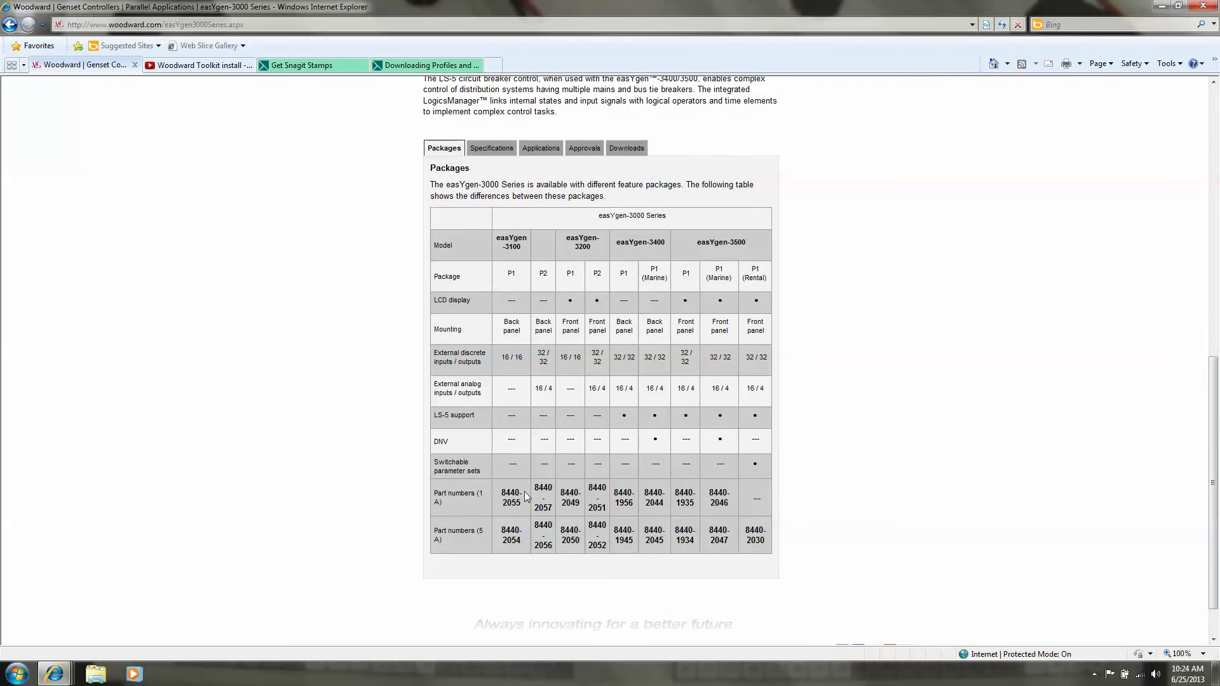
pyautogui.click(637, 152)
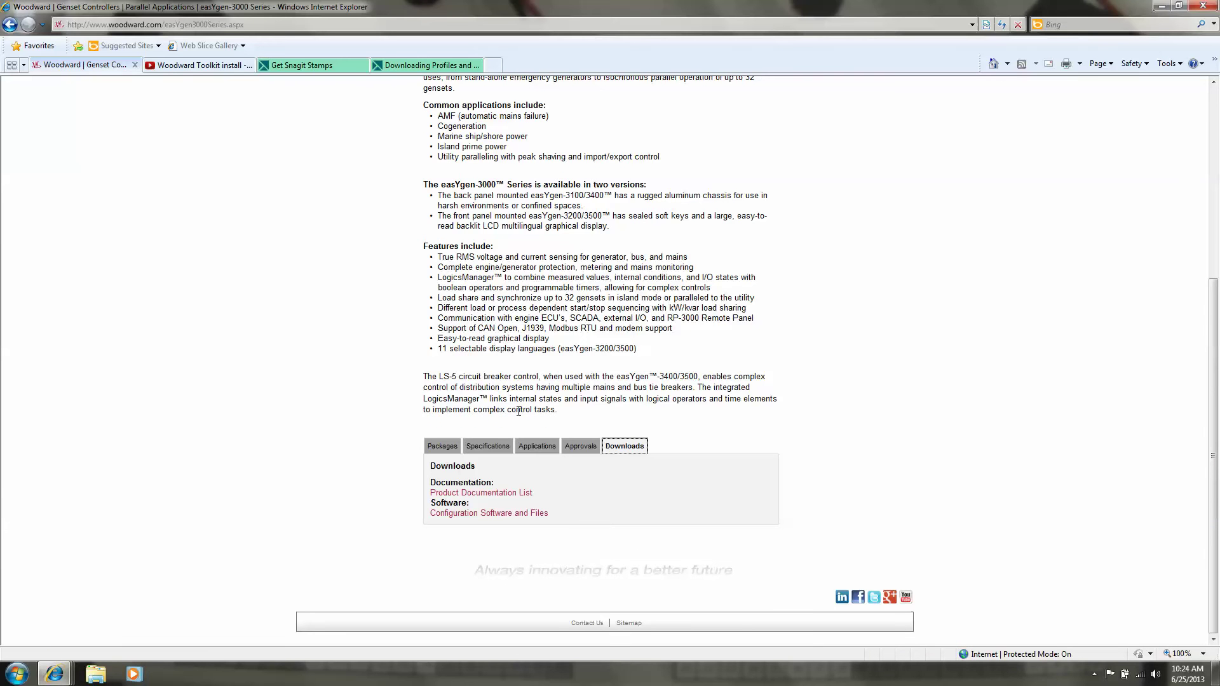
# Open the Configuration Software and Files download form and enter part number 8440-2045.
pyautogui.click(488, 515)
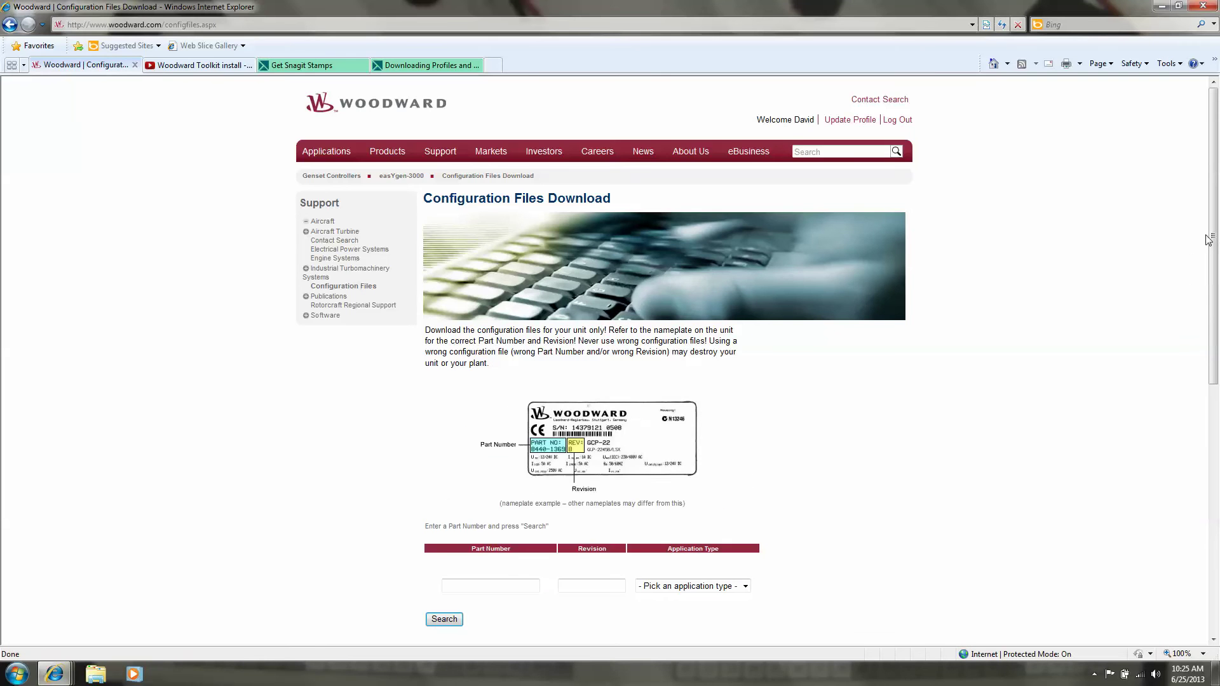
pyautogui.moveTo(1217, 242); pyautogui.dragTo(1216, 285)
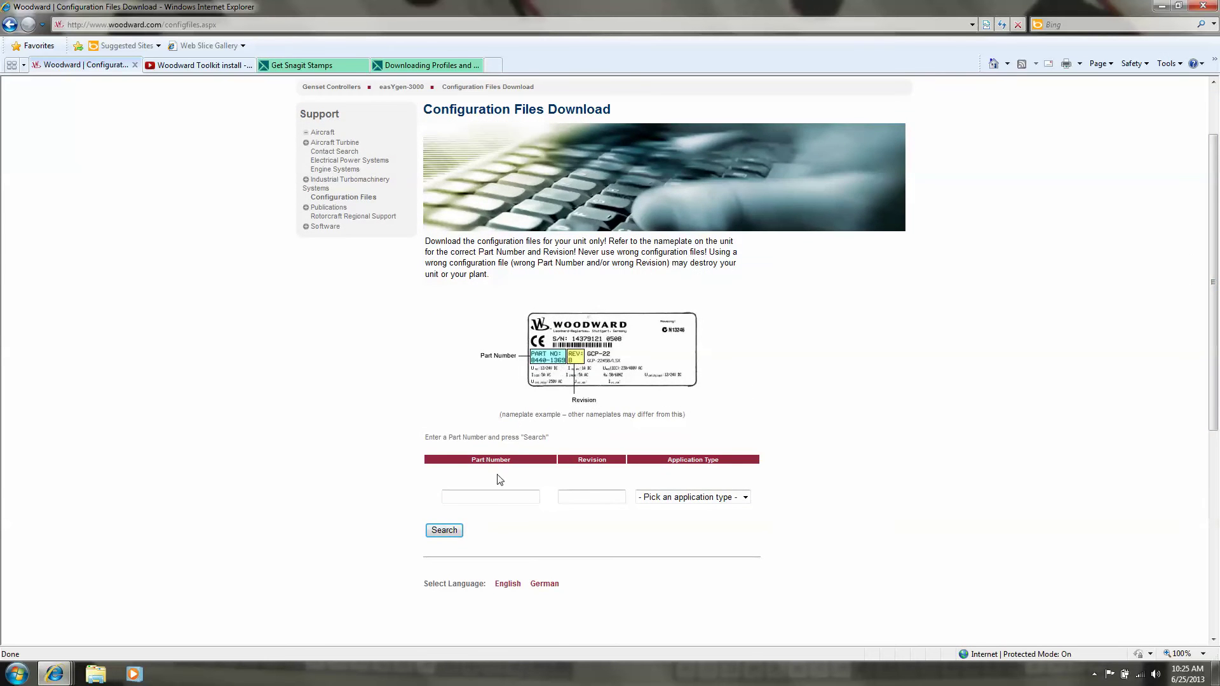
pyautogui.click(483, 495)
pyautogui.write('844')
# Enter revision NEW, choose ToolKit as application type, and run the search.
pyautogui.click(591, 497)
pyautogui.click(1161, 7)
pyautogui.write('NEW')
pyautogui.click(745, 500)
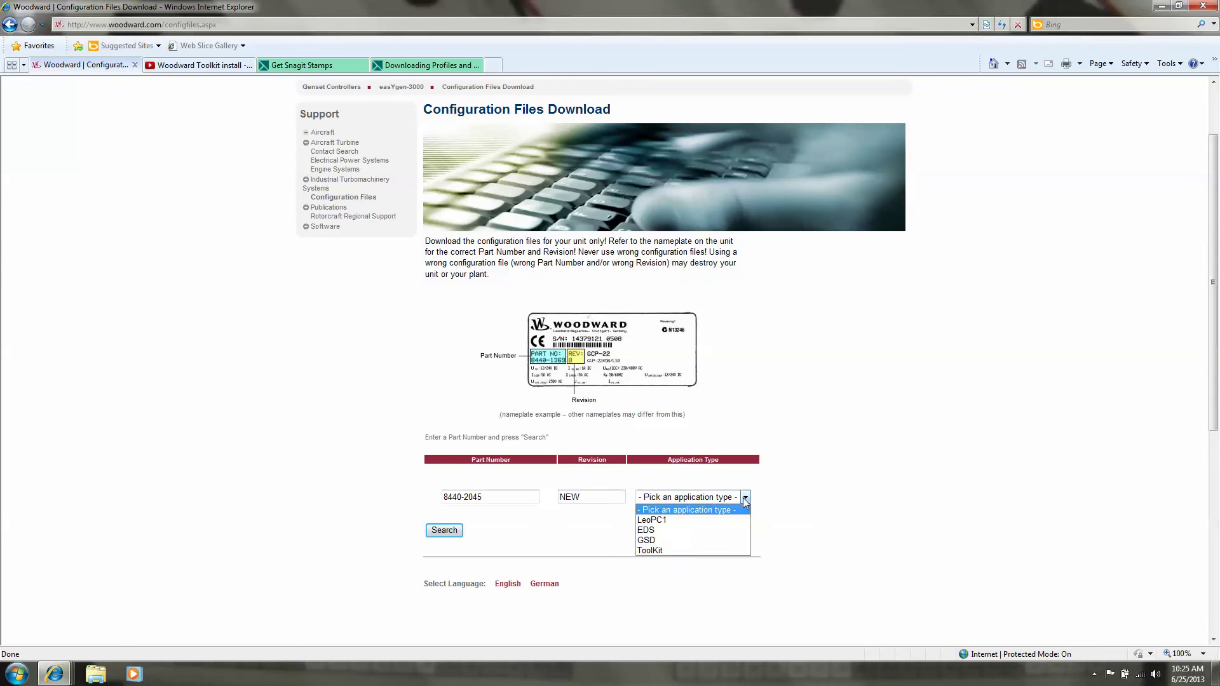
pyautogui.click(677, 551)
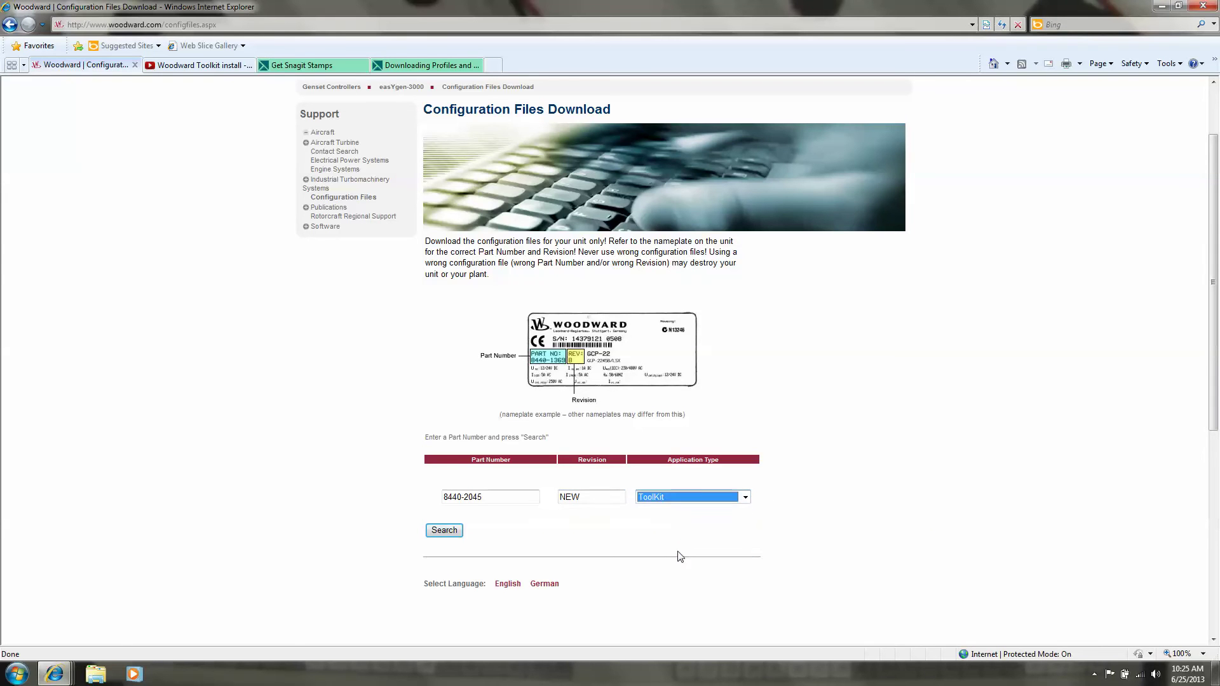
pyautogui.click(452, 532)
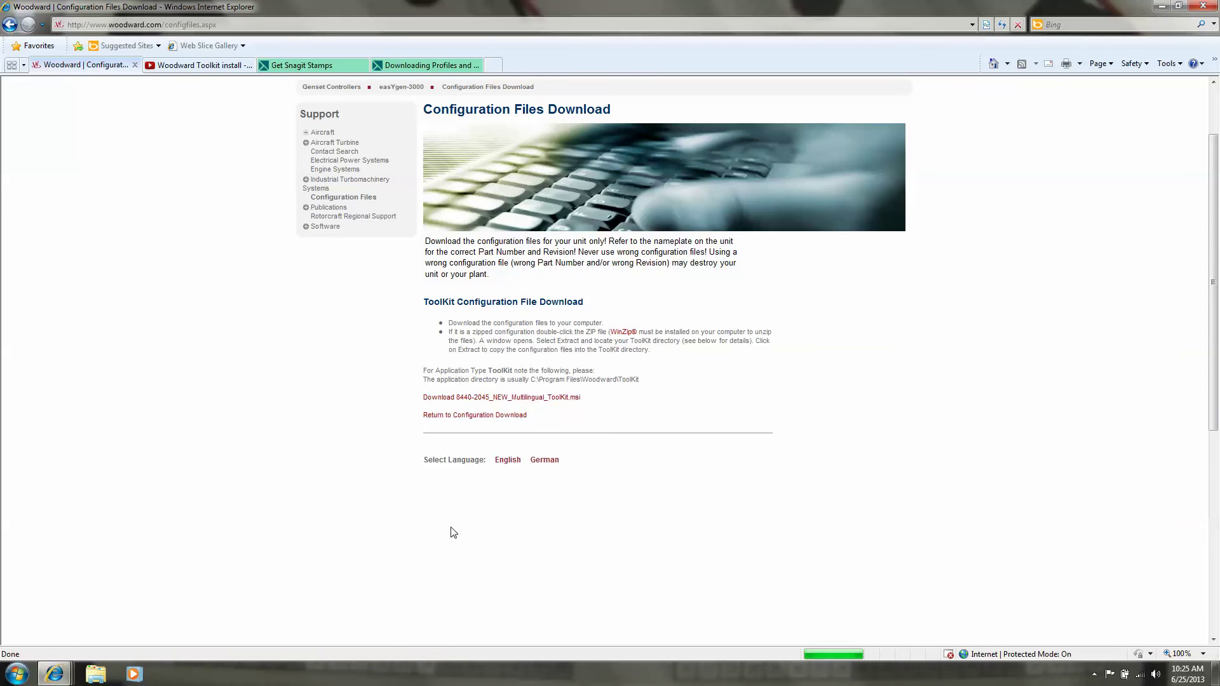
# Save 8440-2045_NEW_Multilingual_ToolKit.msi into Downloads\Woodward\easYgen, then run it once downloaded.
pyautogui.click(471, 397)
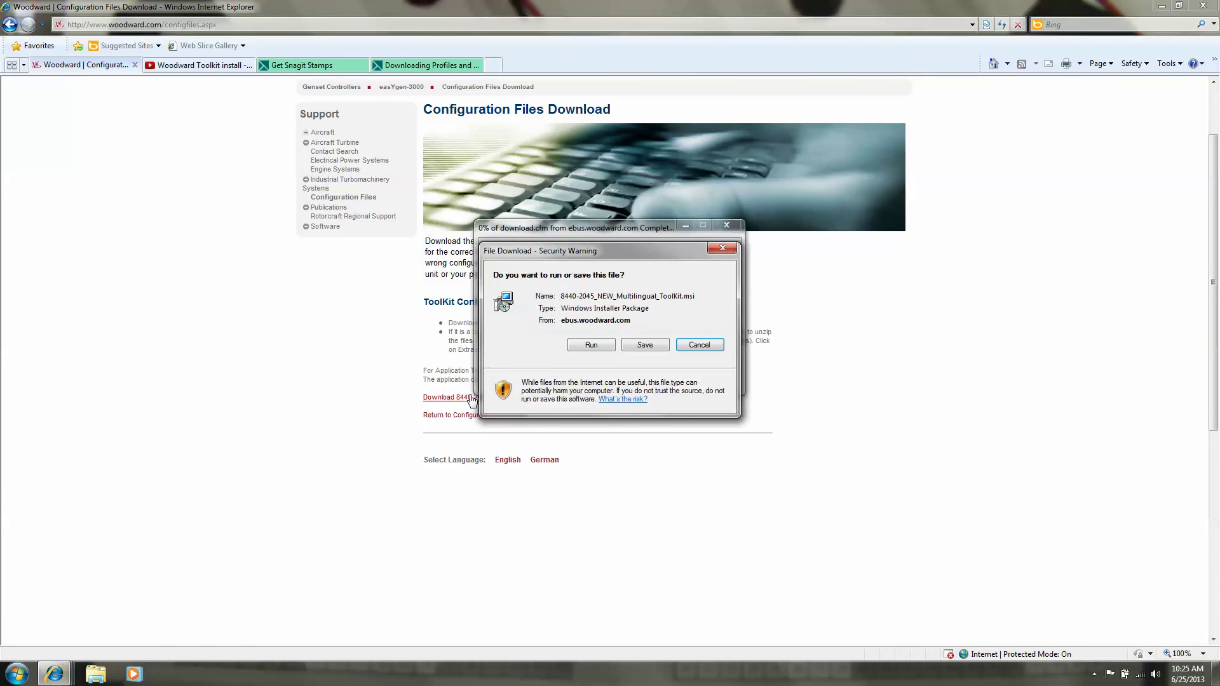
pyautogui.click(655, 345)
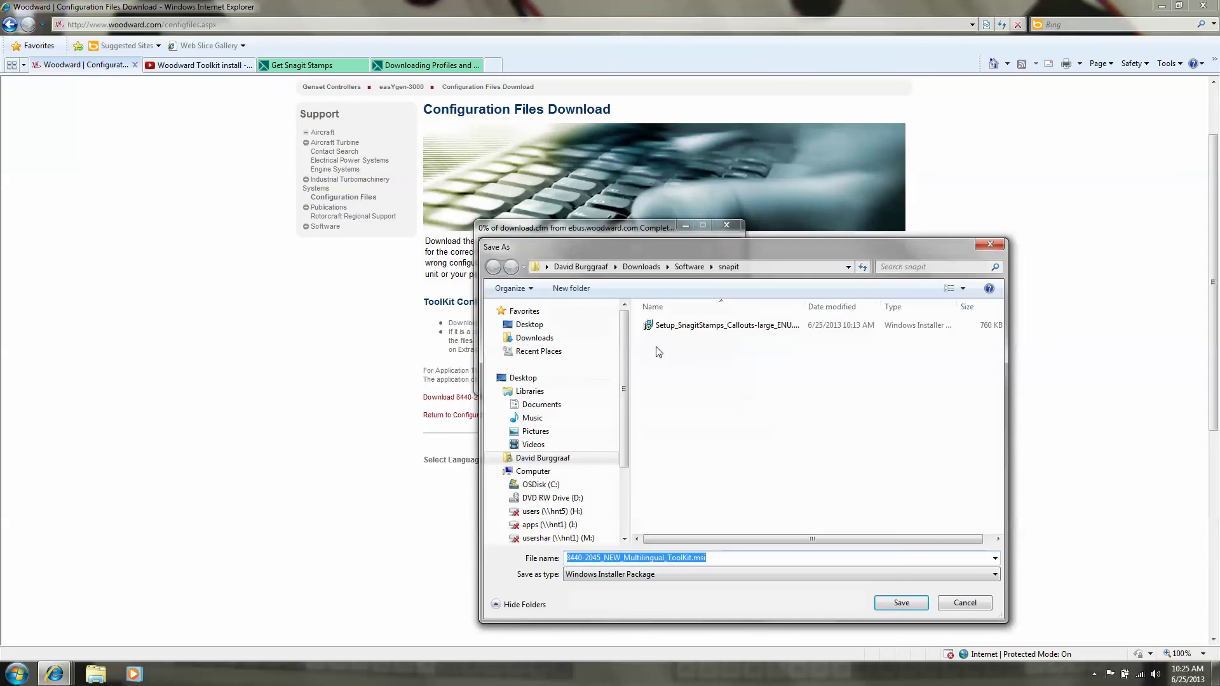
pyautogui.click(533, 338)
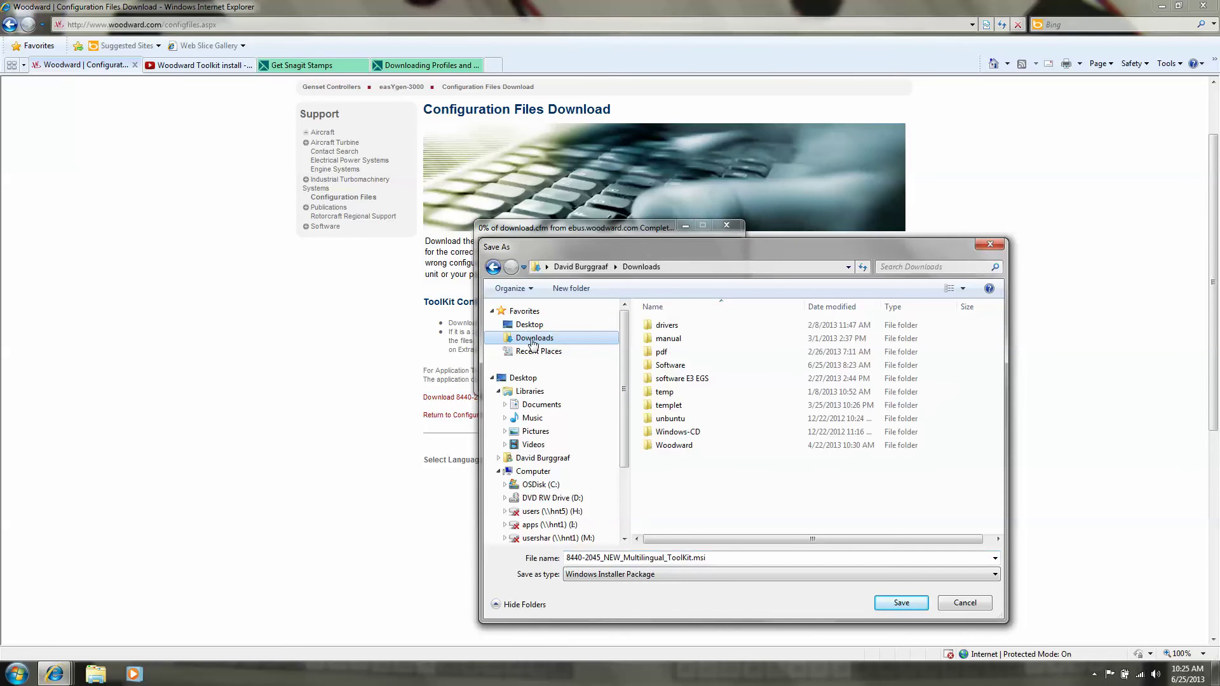
pyautogui.doubleClick(684, 446)
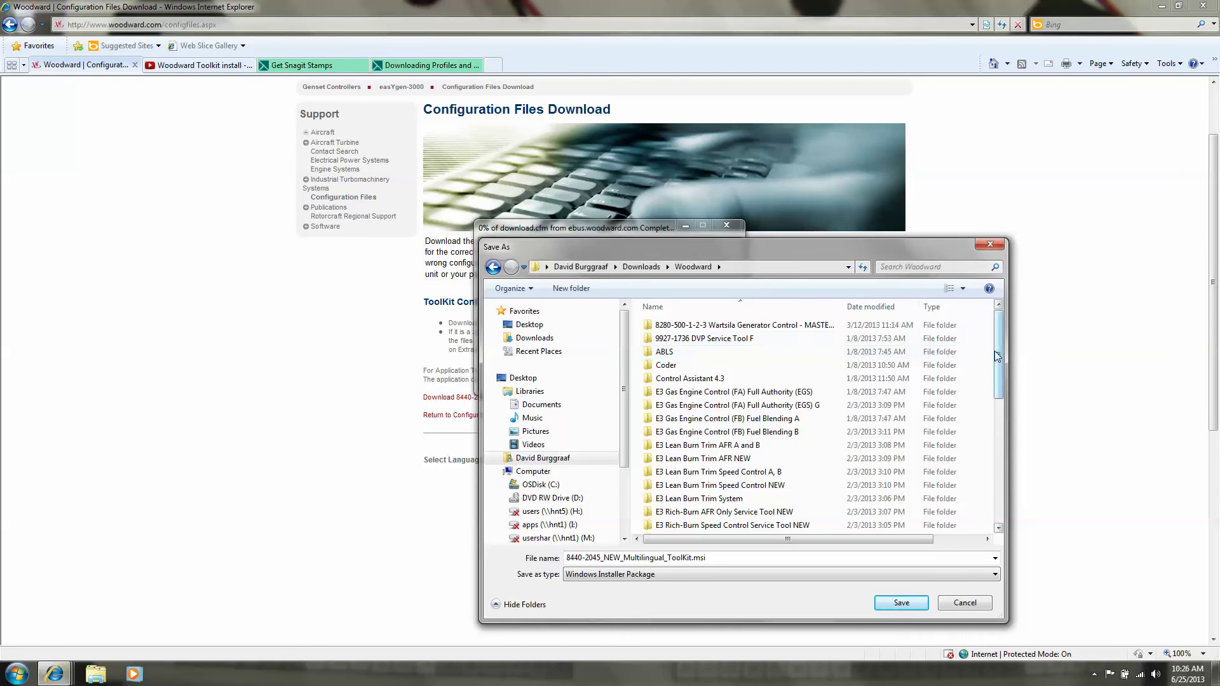
pyautogui.moveTo(998, 362); pyautogui.dragTo(1001, 393)
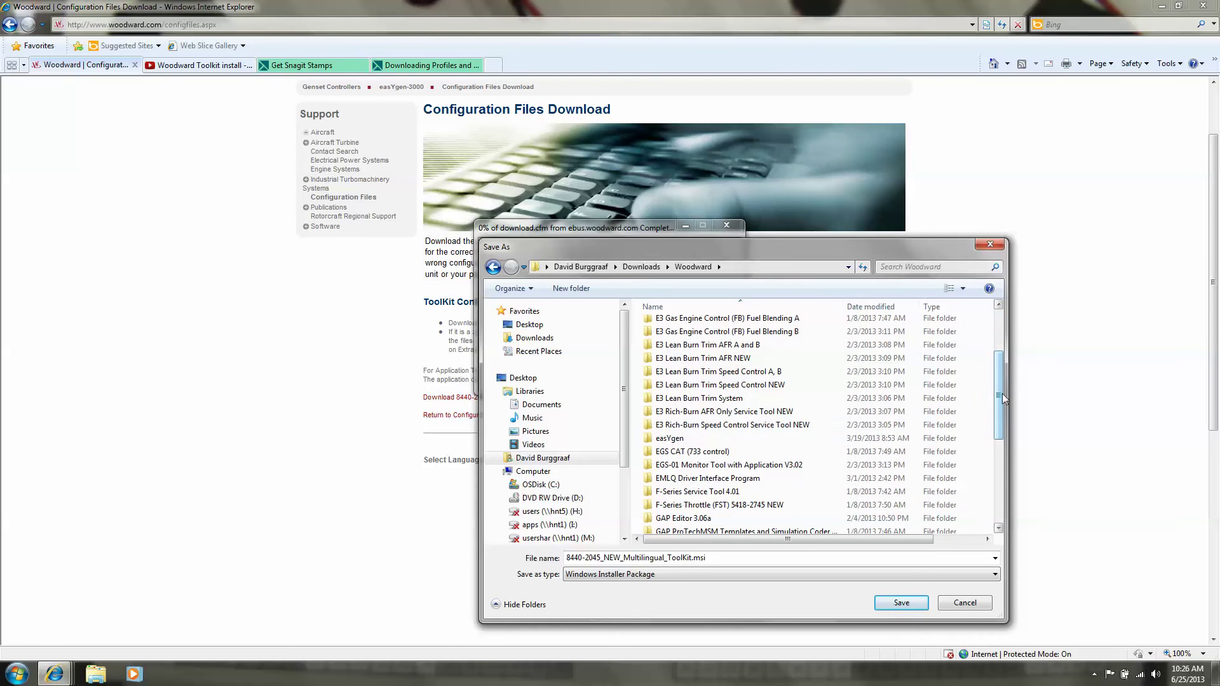
pyautogui.click(671, 440)
pyautogui.doubleClick(672, 441)
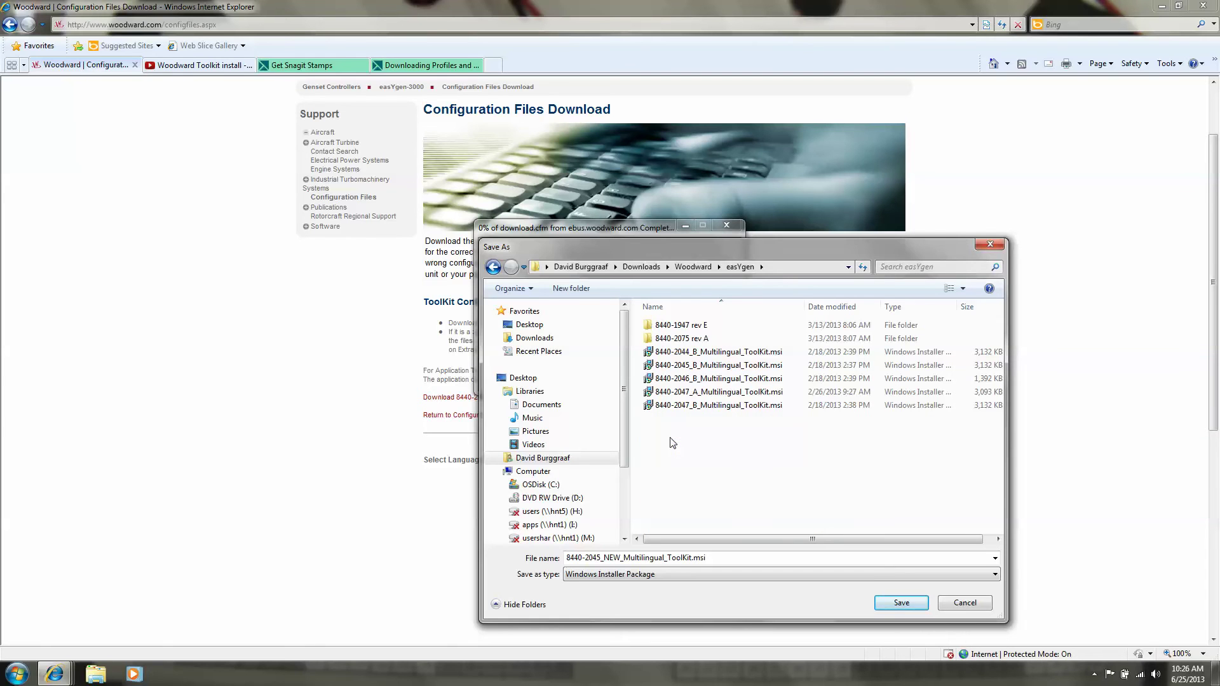
pyautogui.click(895, 603)
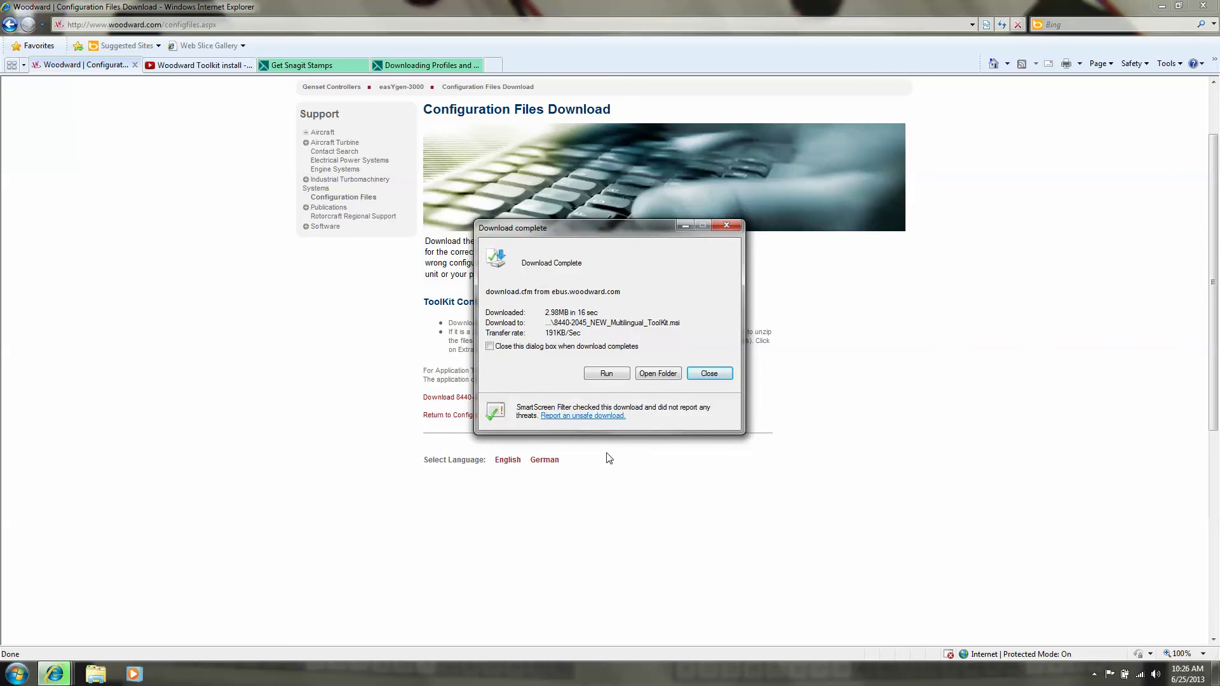
pyautogui.click(610, 374)
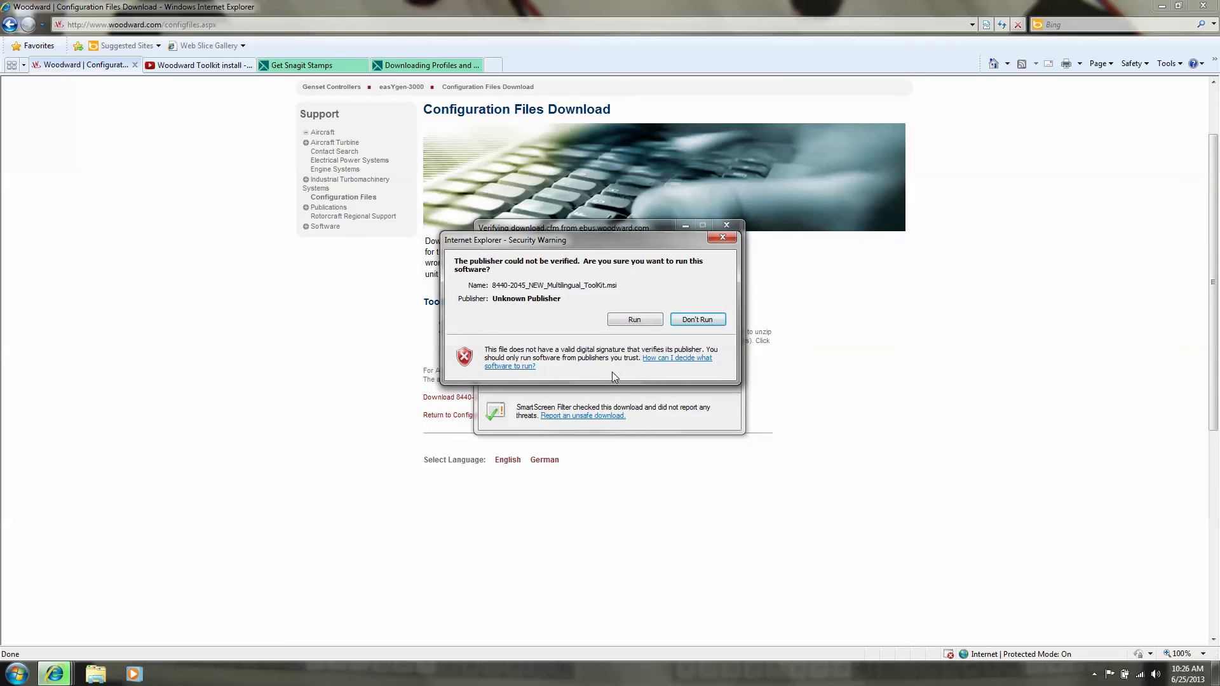
# Approve the security warning and install 8440-2045 NEW into the default Toolkit Applications folder.
pyautogui.click(637, 319)
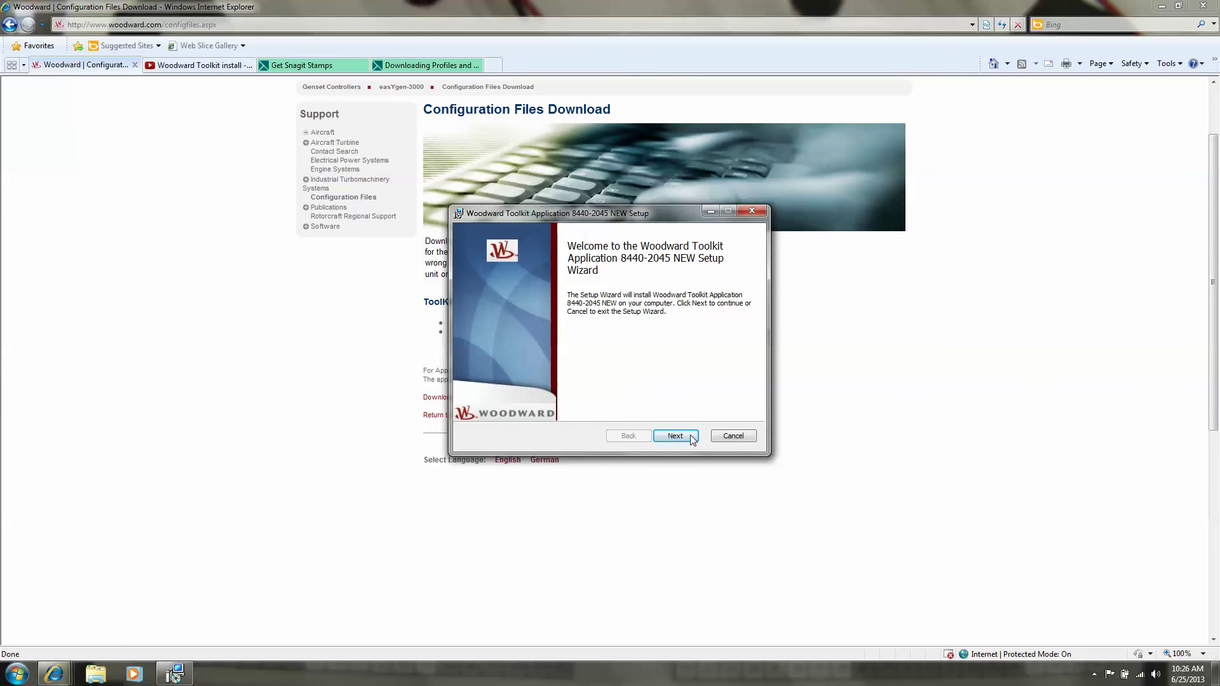
pyautogui.click(692, 440)
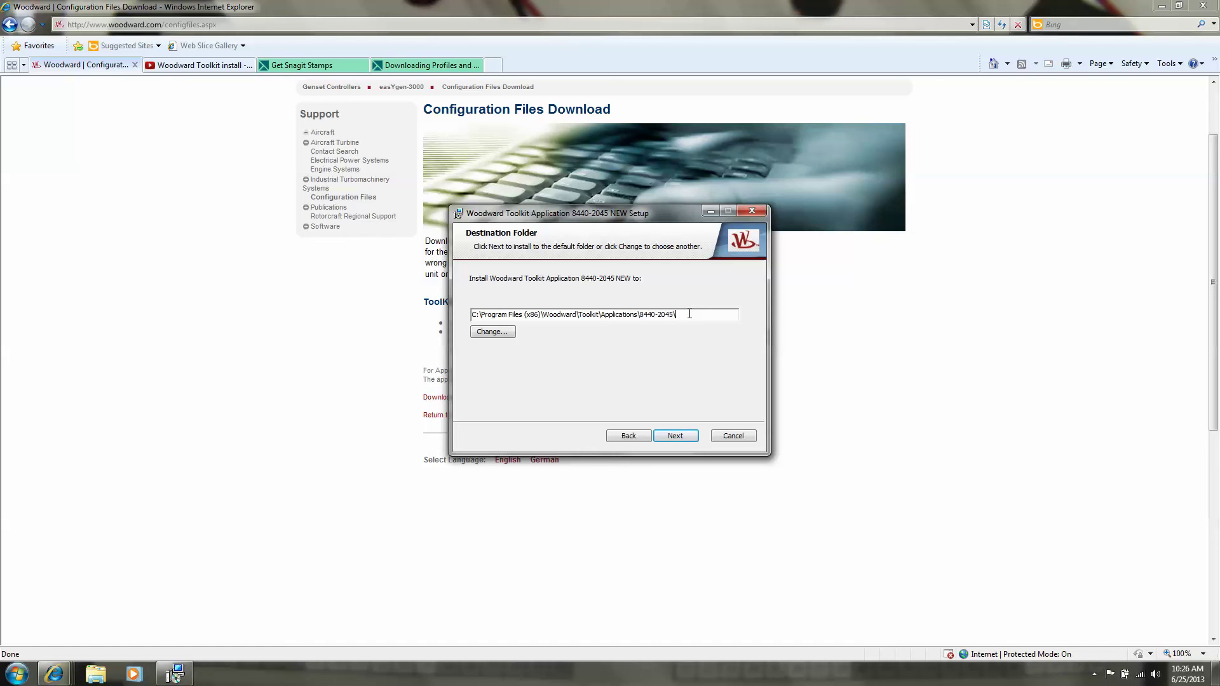
pyautogui.click(675, 436)
pyautogui.click(676, 436)
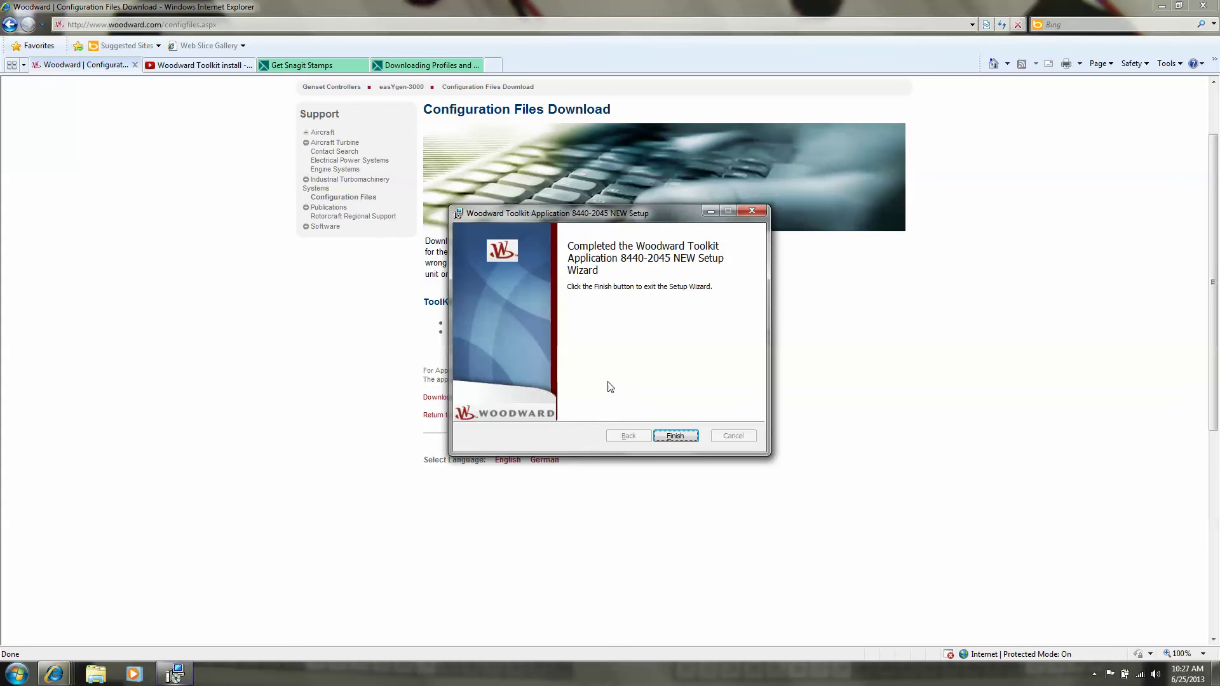
pyautogui.click(676, 437)
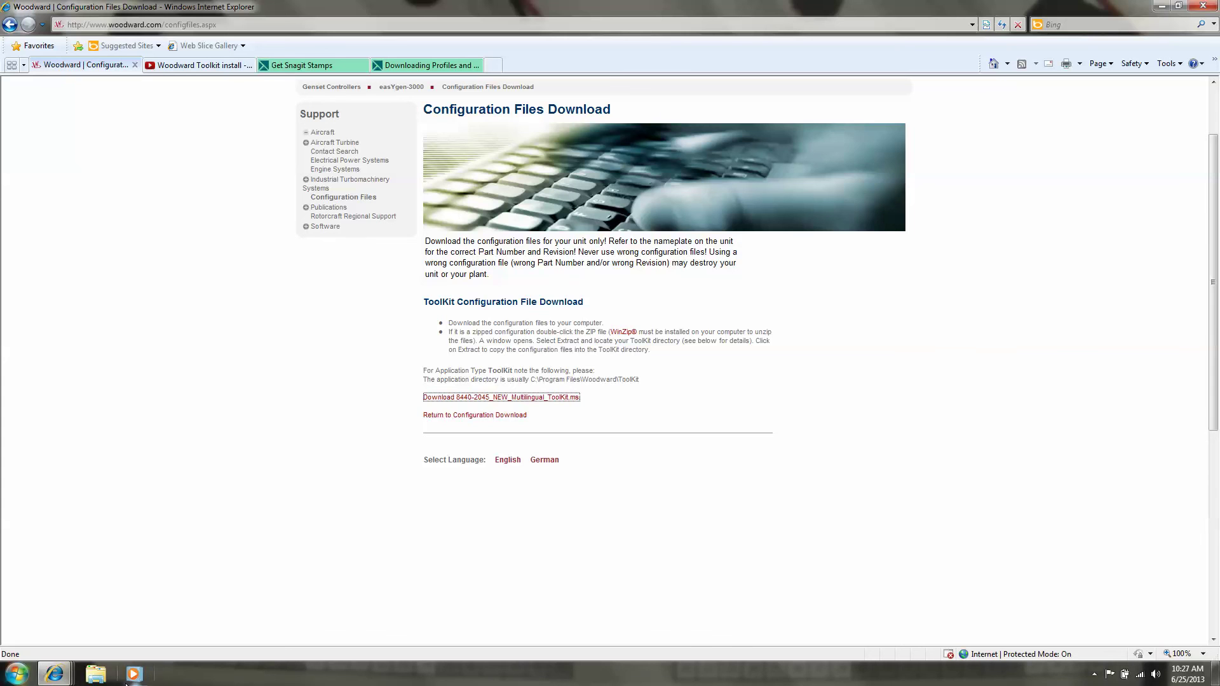
# Open Windows Explorer and expand the C: drive to Program Files (x86).
pyautogui.click(94, 676)
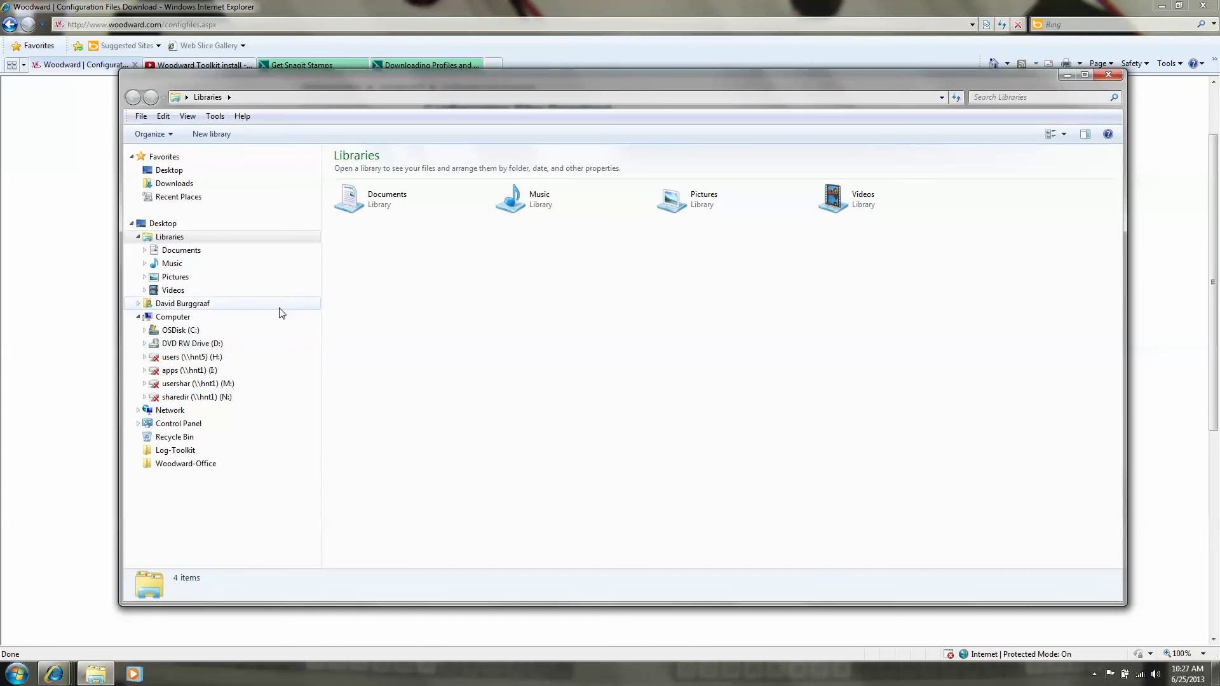
pyautogui.click(153, 330)
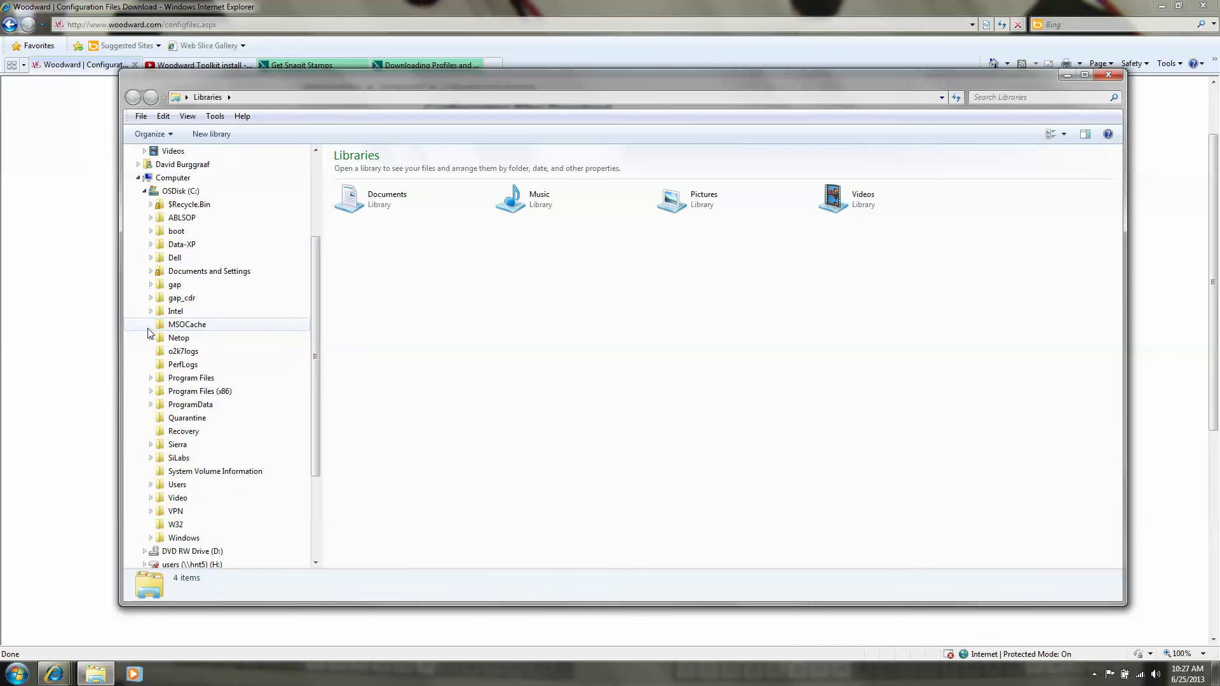
pyautogui.click(226, 395)
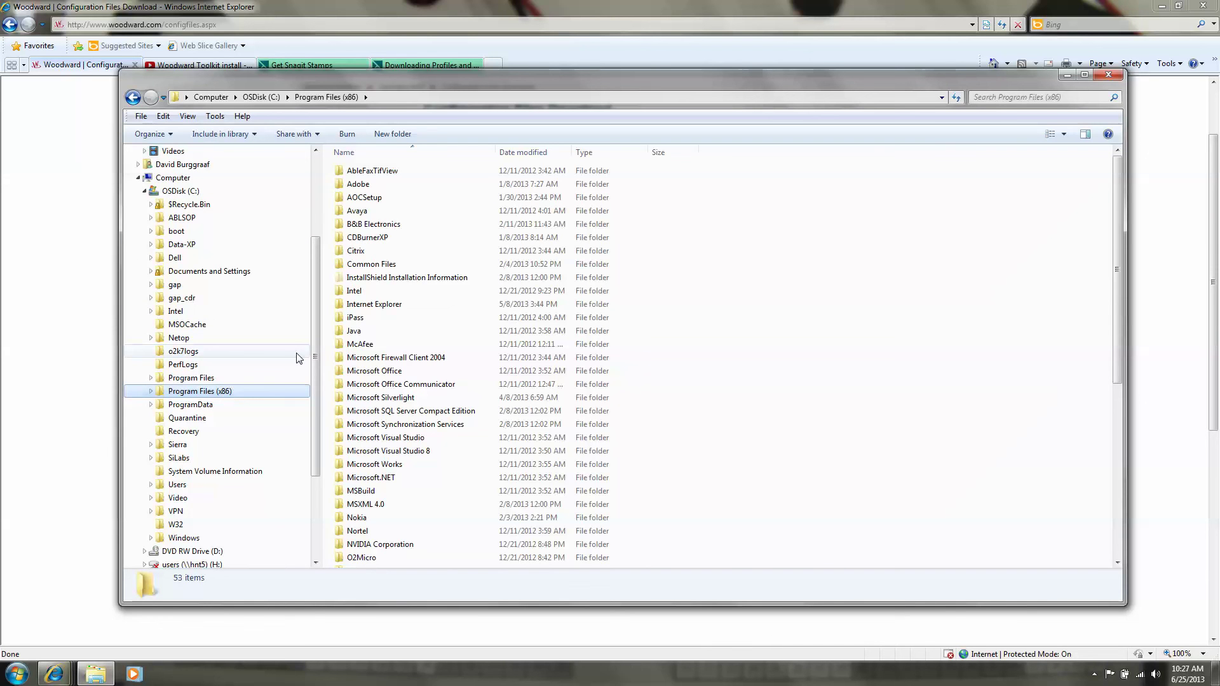
pyautogui.click(151, 391)
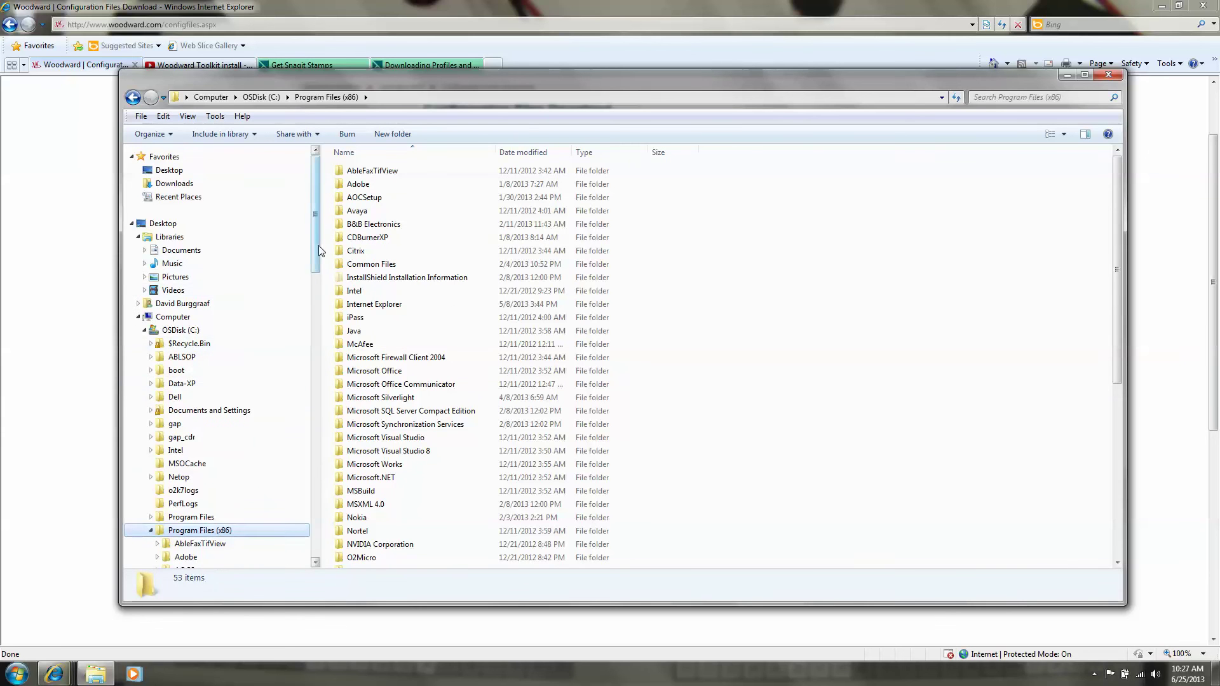
pyautogui.moveTo(315, 250); pyautogui.dragTo(316, 428)
pyautogui.scroll(-2, 317, 457)
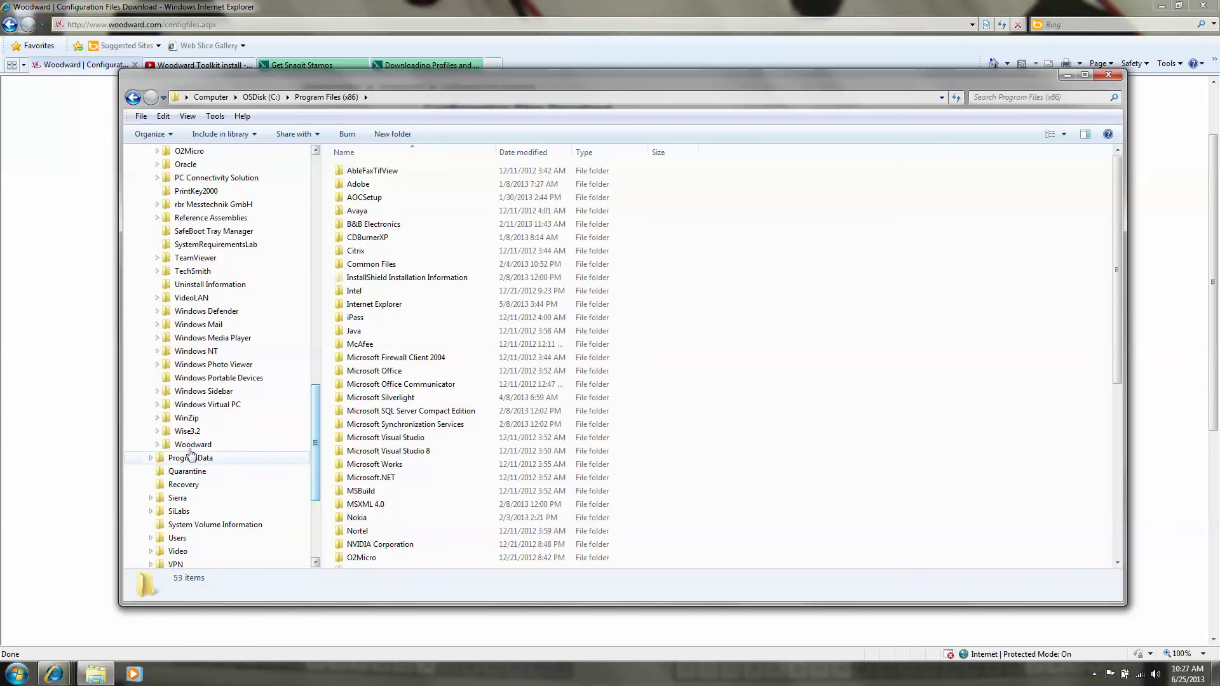
# Expand Woodward\ToolKit\Applications\8440-2045 and open 8440-2045-NEW_us_5418-3928-NEW_x32-6.wtool.
pyautogui.click(158, 440)
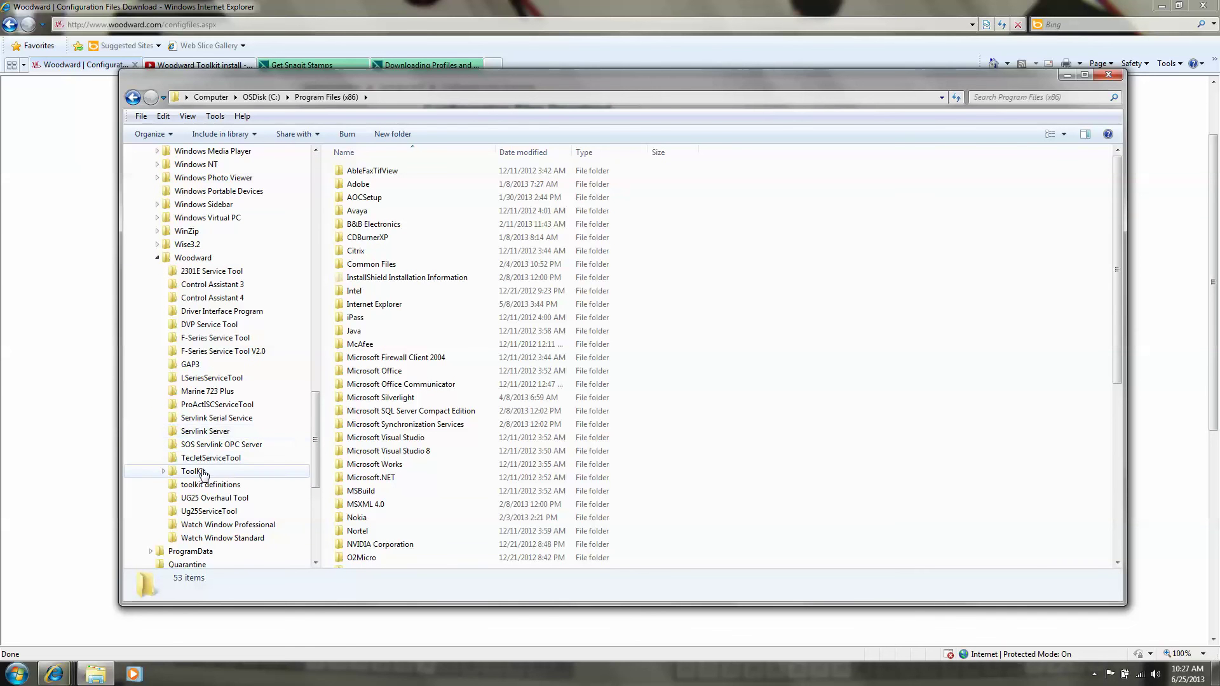
pyautogui.click(163, 470)
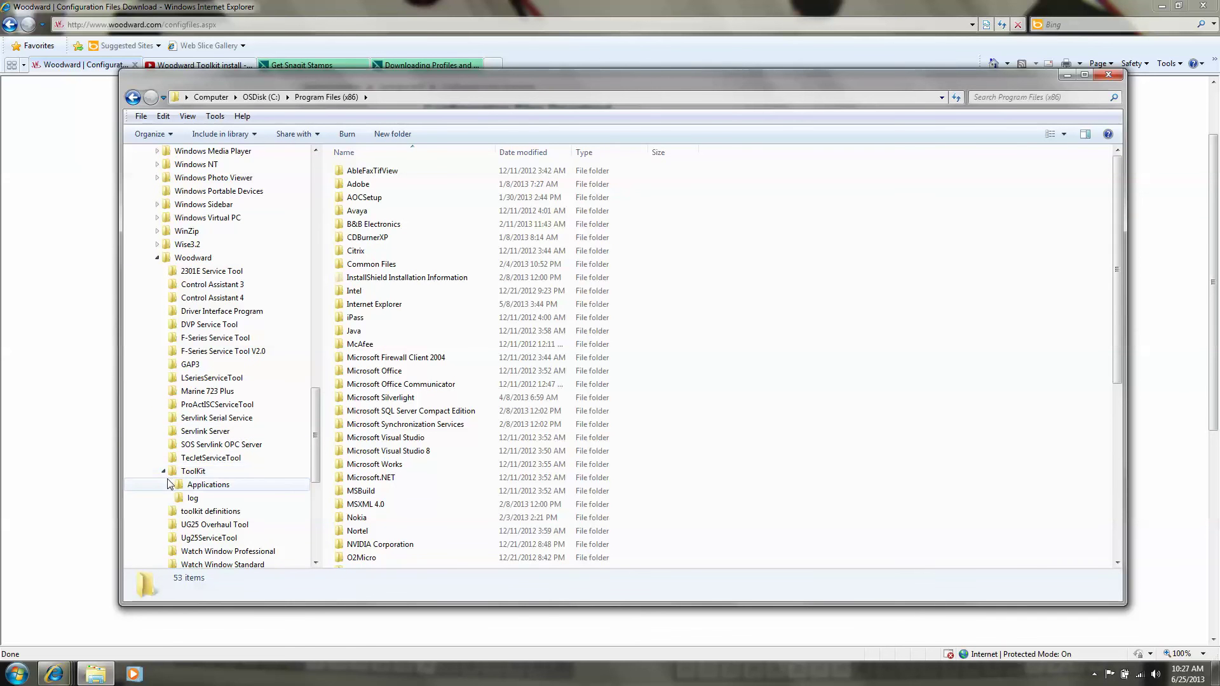
pyautogui.click(169, 484)
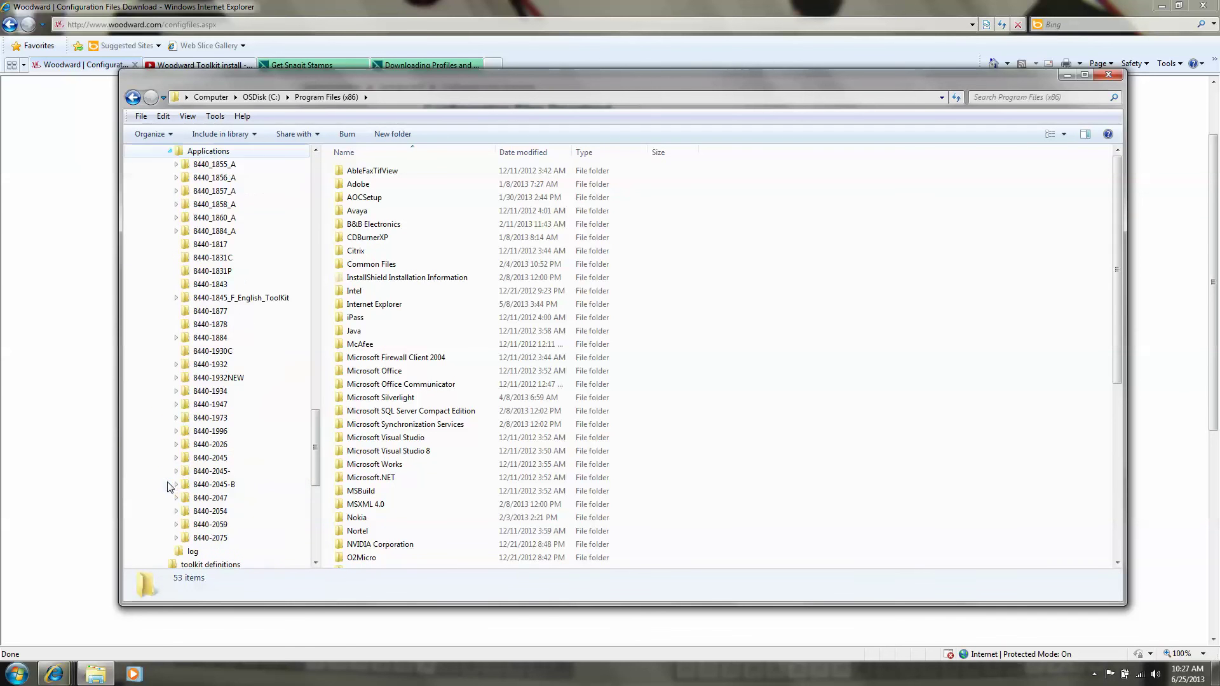
pyautogui.click(221, 460)
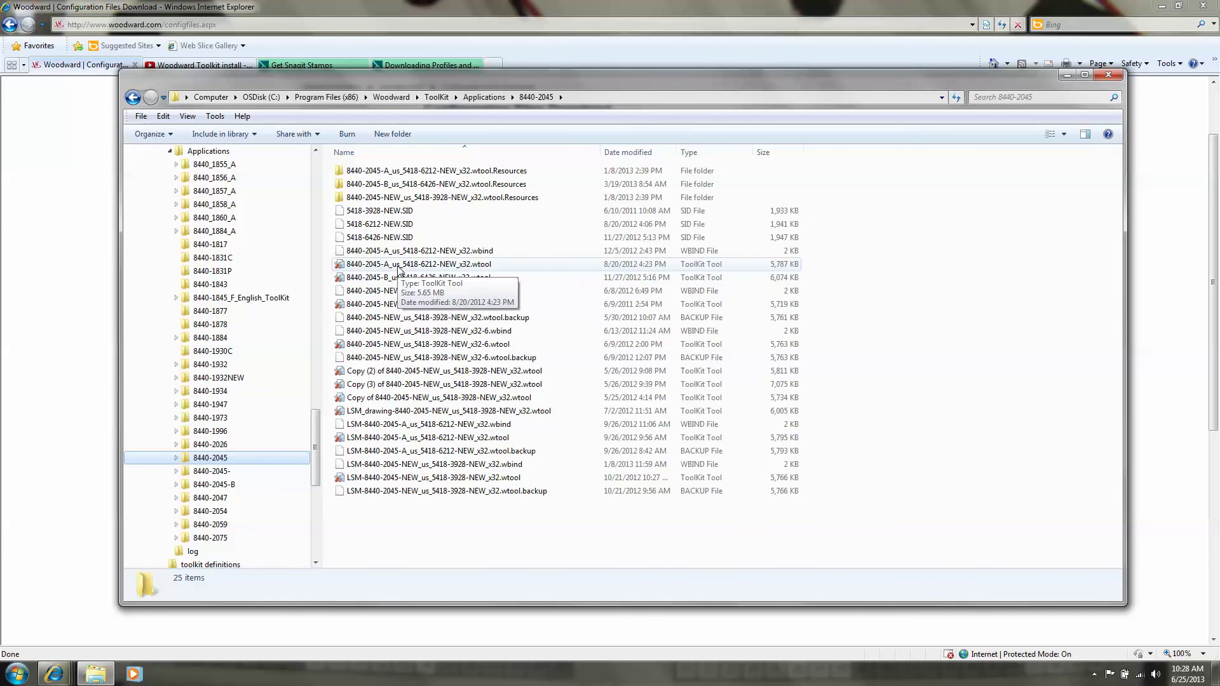
pyautogui.click(404, 346)
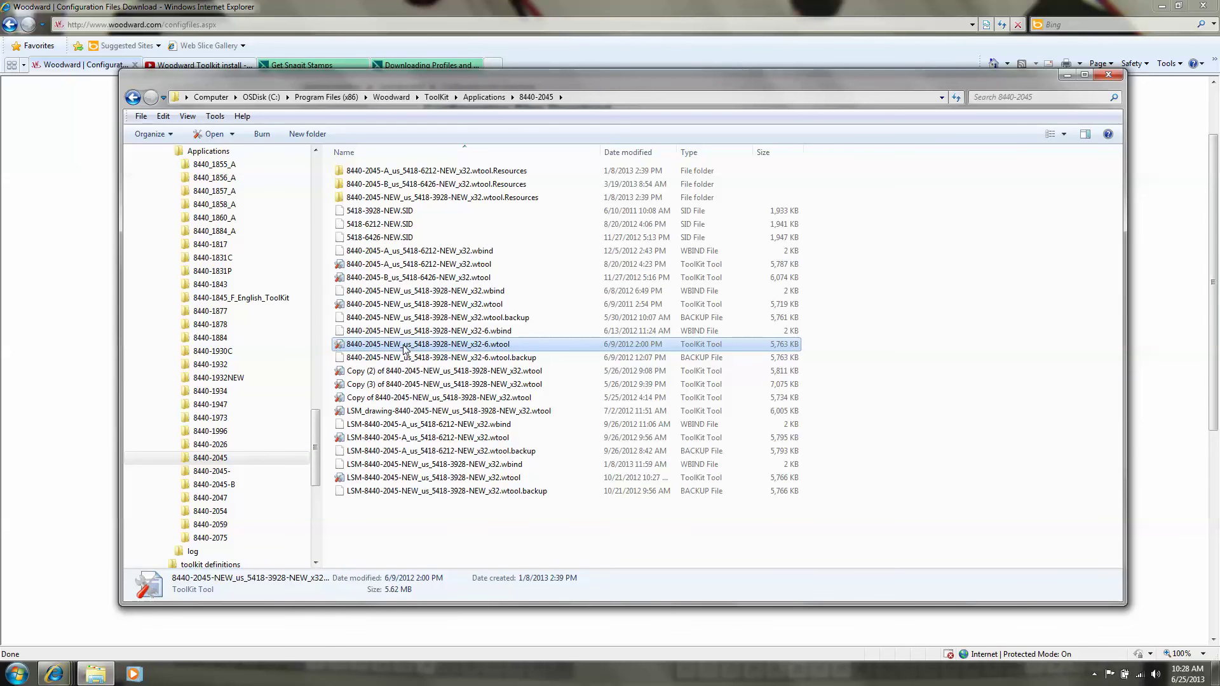
pyautogui.doubleClick(405, 346)
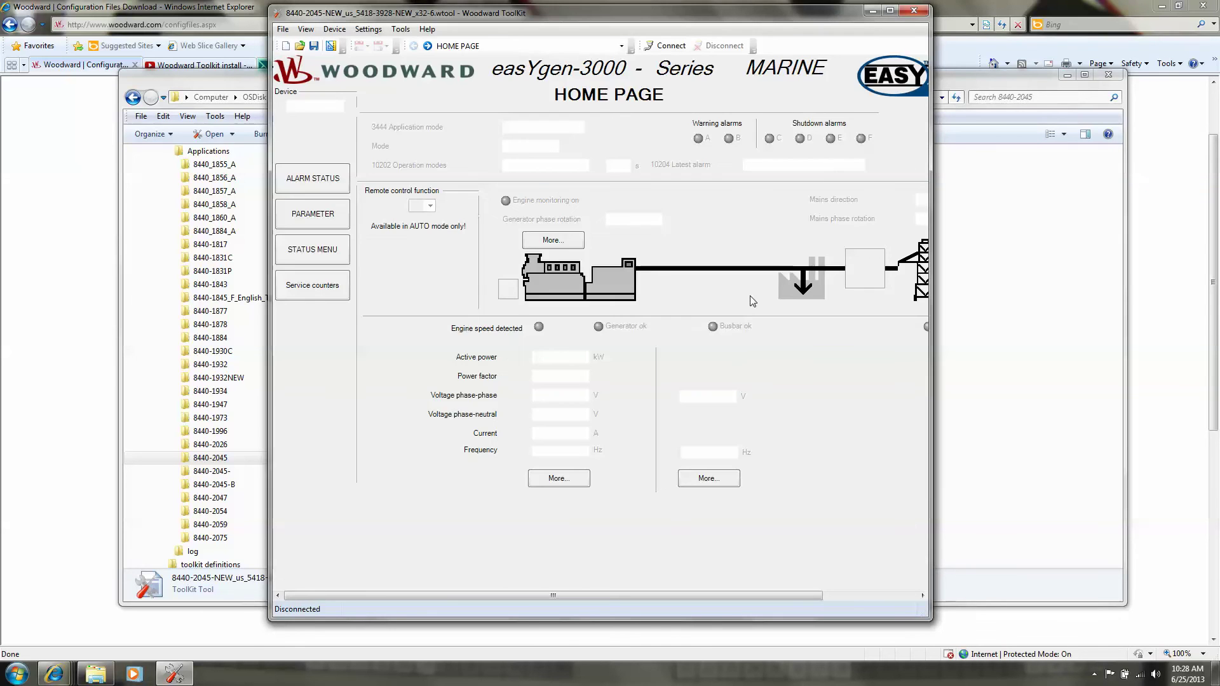
# Maximize the ToolKit window showing the easYgen-3000 Series MARINE Home Page.
pyautogui.click(892, 11)
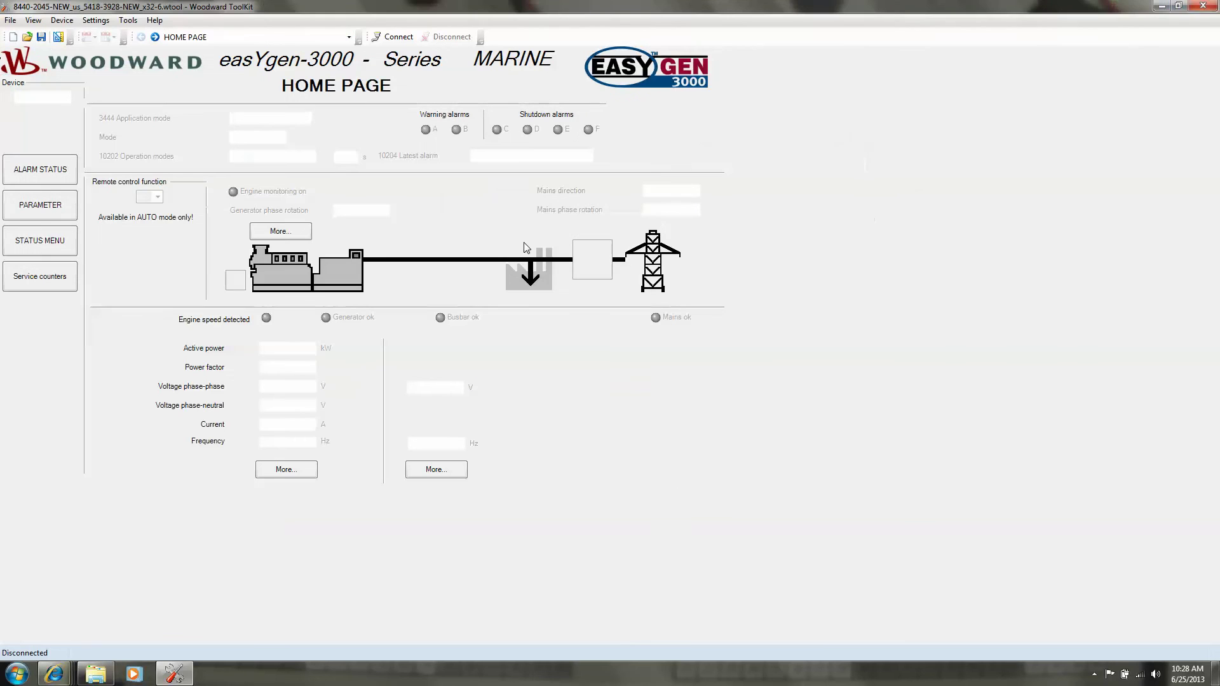